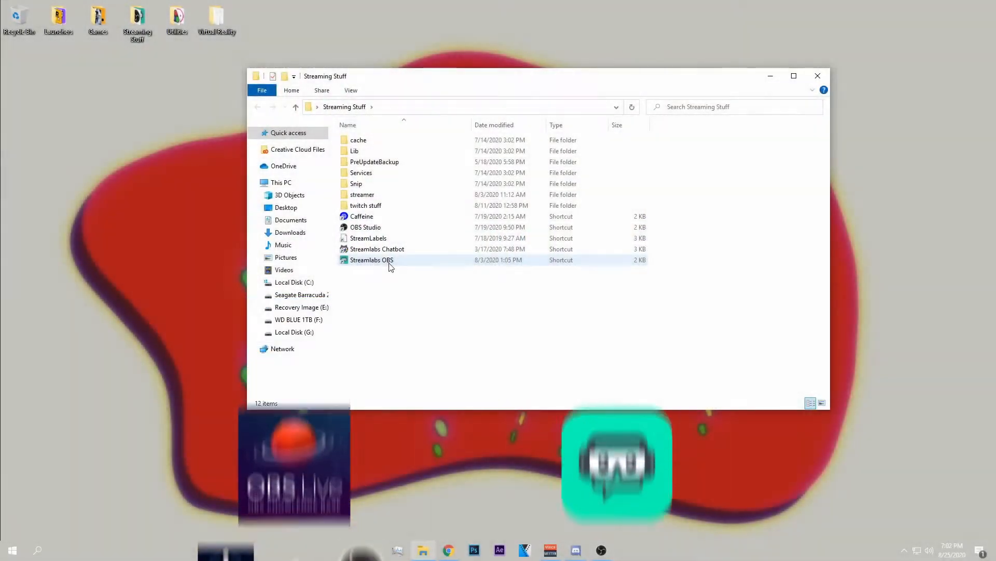
Launch Streamlabs OBS and look through its Video, Output, Stream and General settings.
click(393, 262)
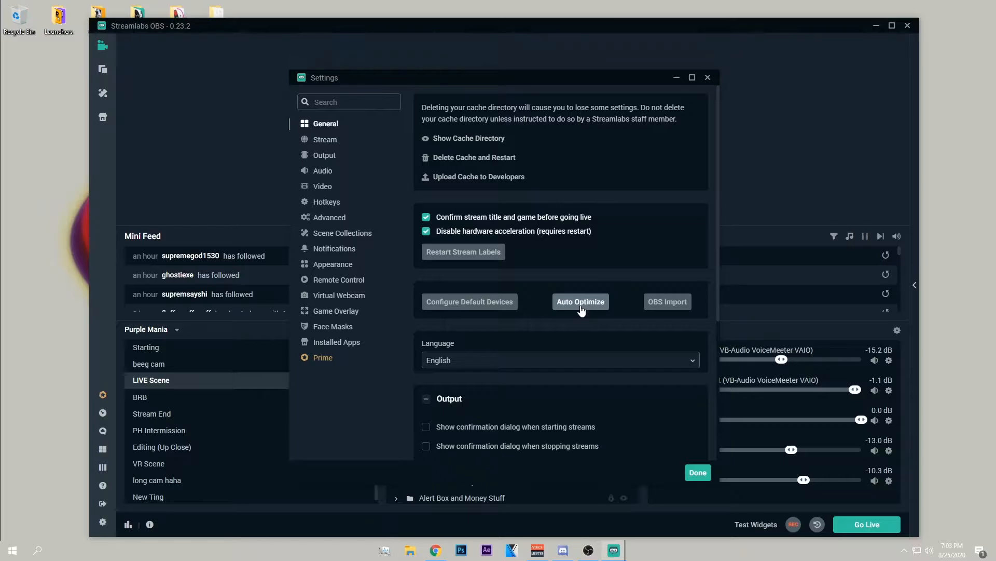
click(332, 186)
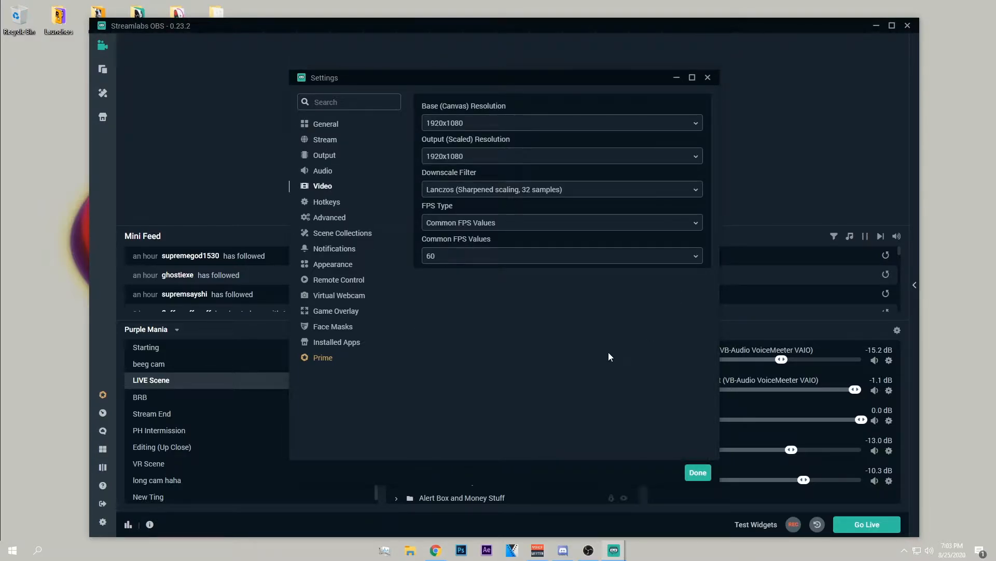
click(328, 157)
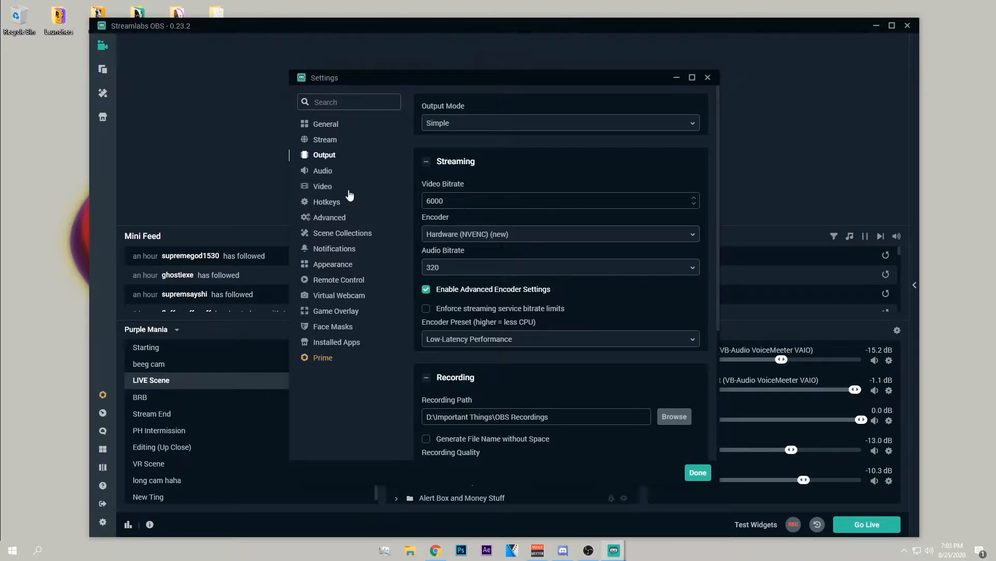
click(321, 137)
click(324, 124)
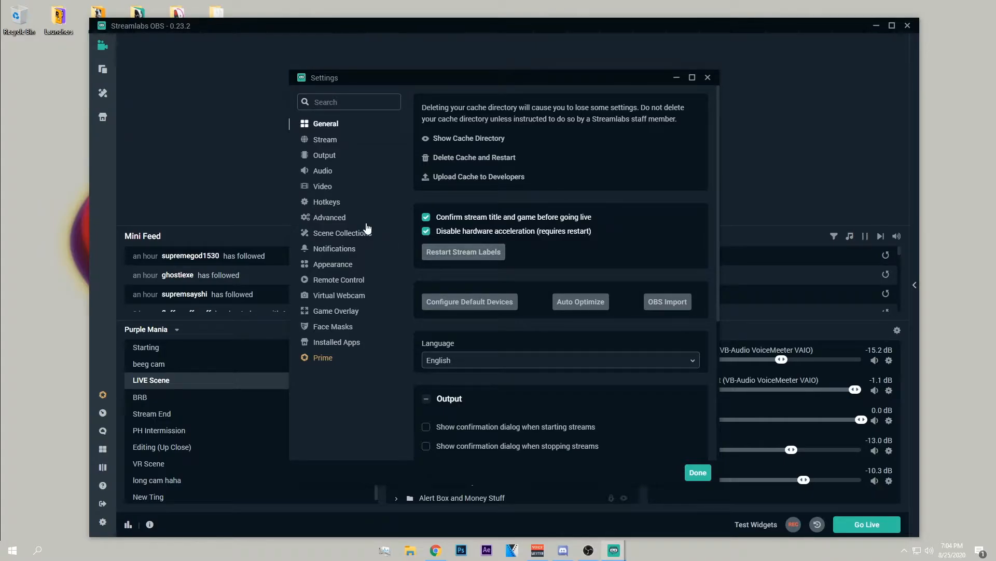
Browse the Twitch server options for streaming to a custom ingest, and restore the recommended stream settings.
click(326, 139)
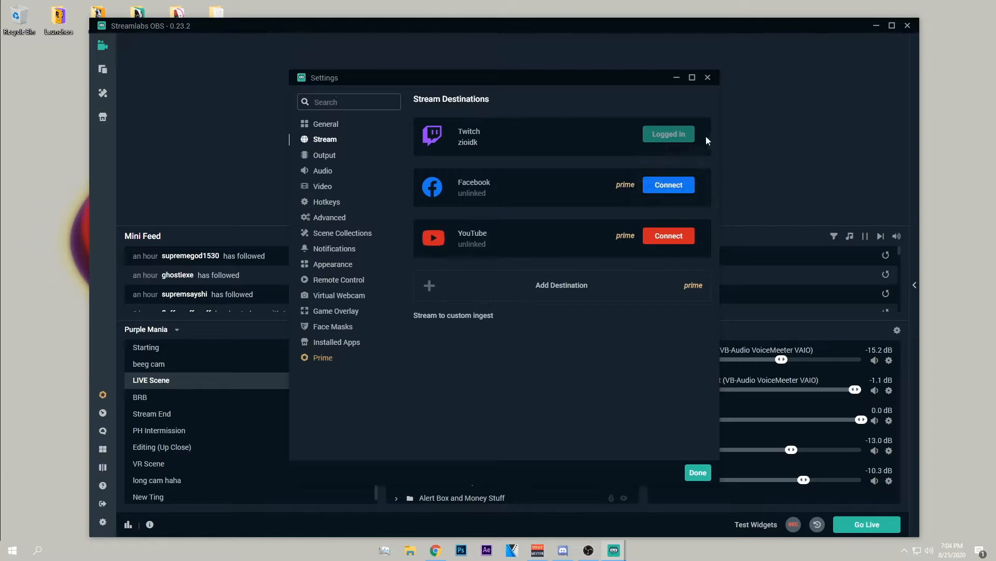
click(481, 320)
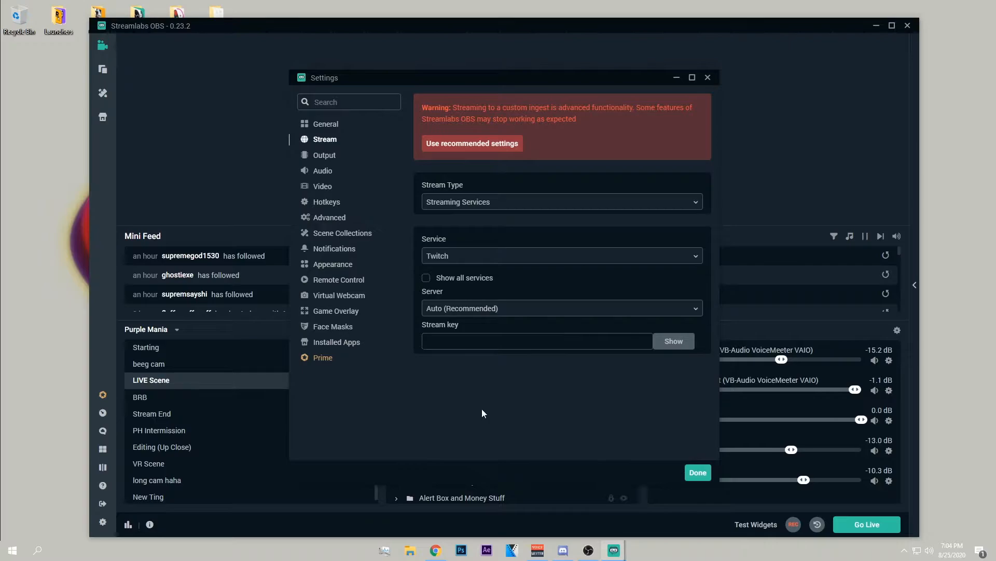
click(474, 263)
click(416, 317)
click(454, 316)
scroll(472, 346, down, 7)
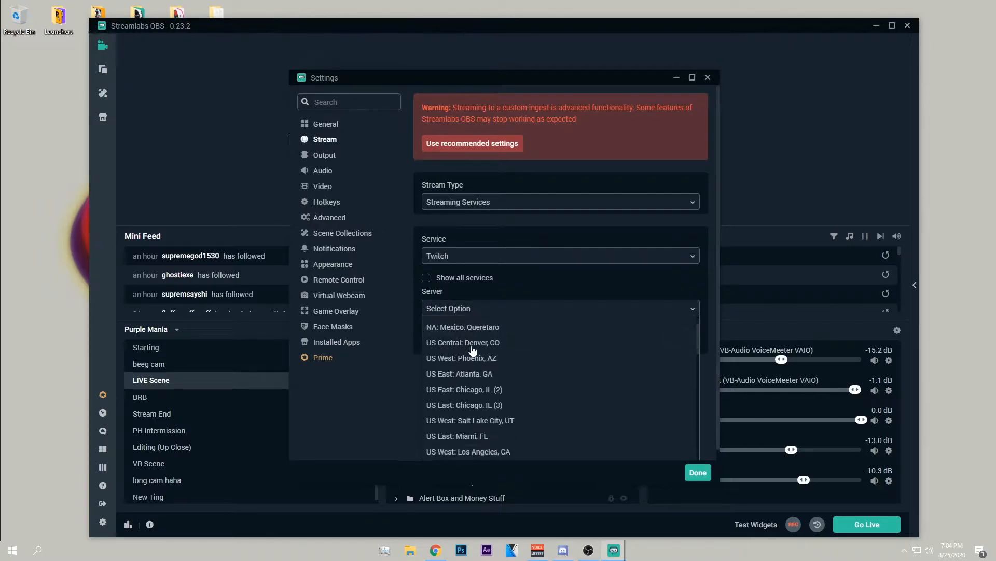
click(451, 372)
click(477, 145)
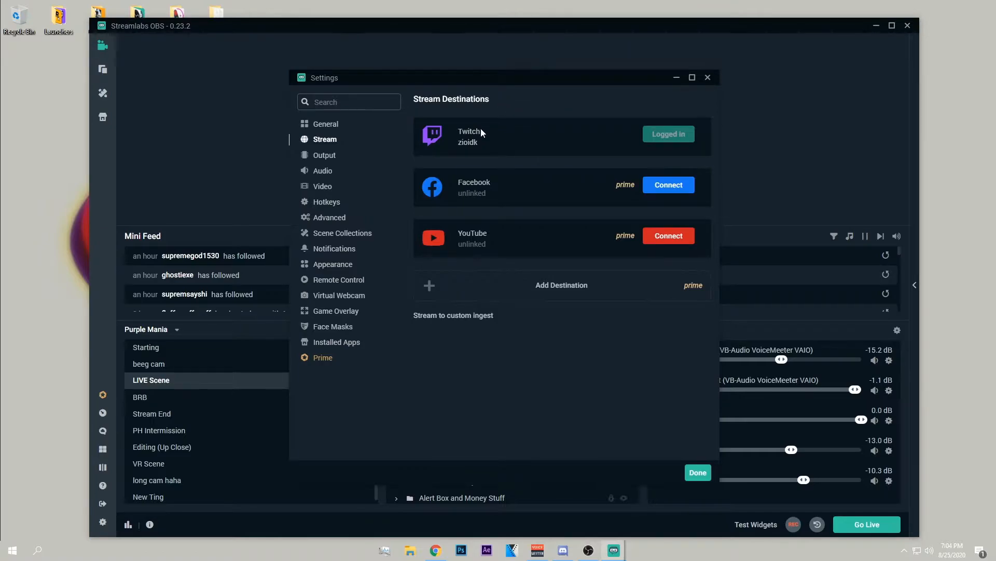
Try the Advanced output mode in the Output settings and return the mode to Simple.
click(326, 158)
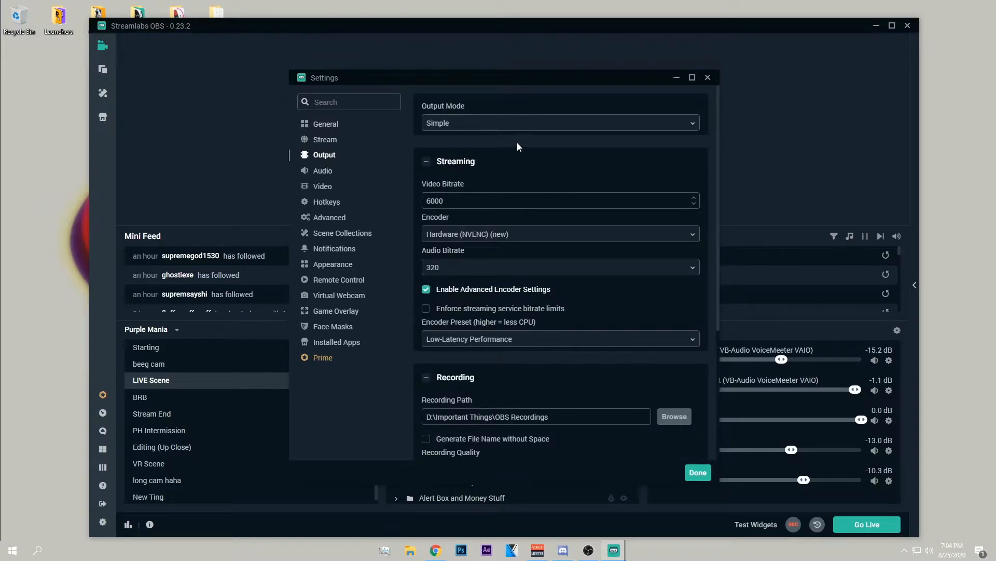
click(515, 126)
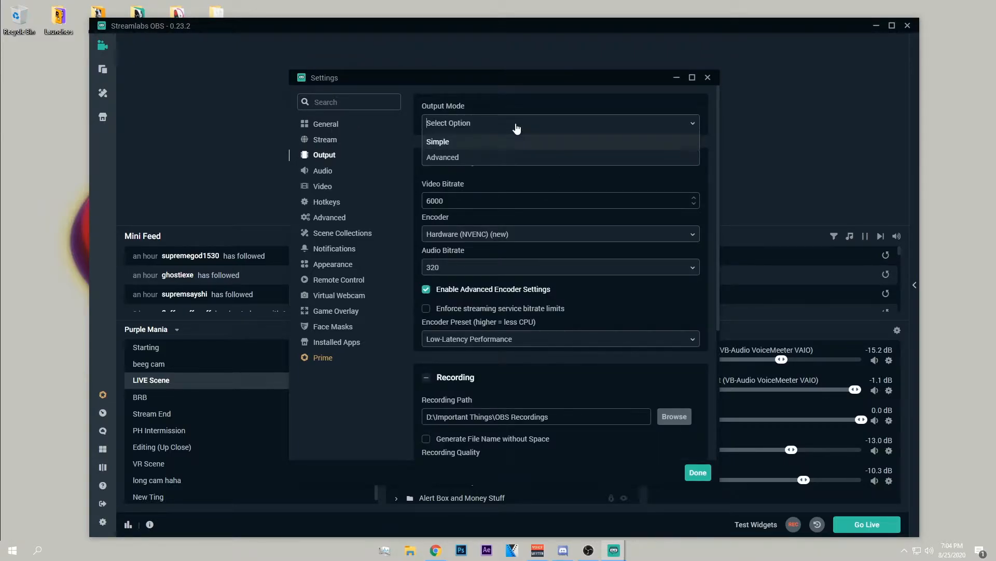
click(480, 159)
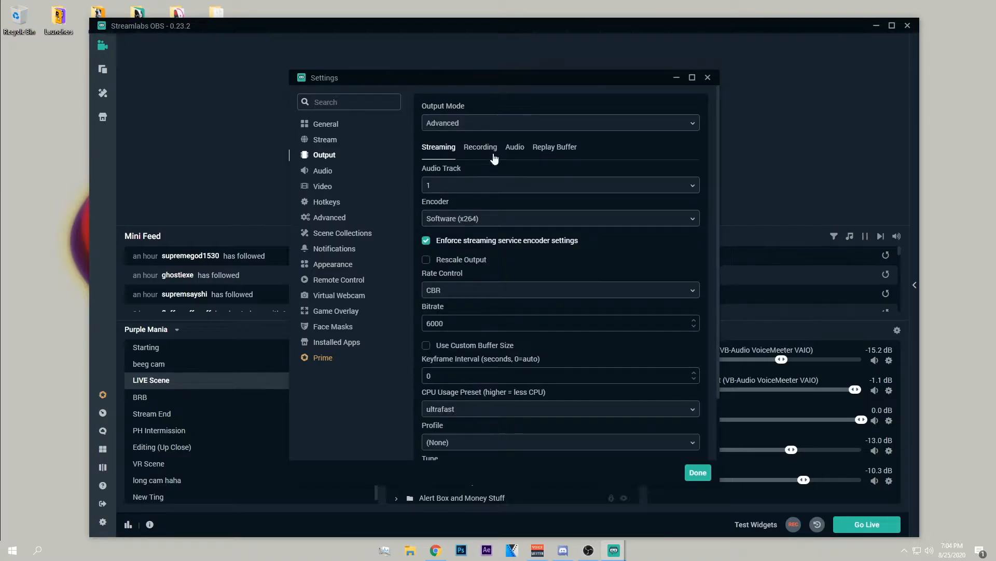
click(490, 125)
click(463, 139)
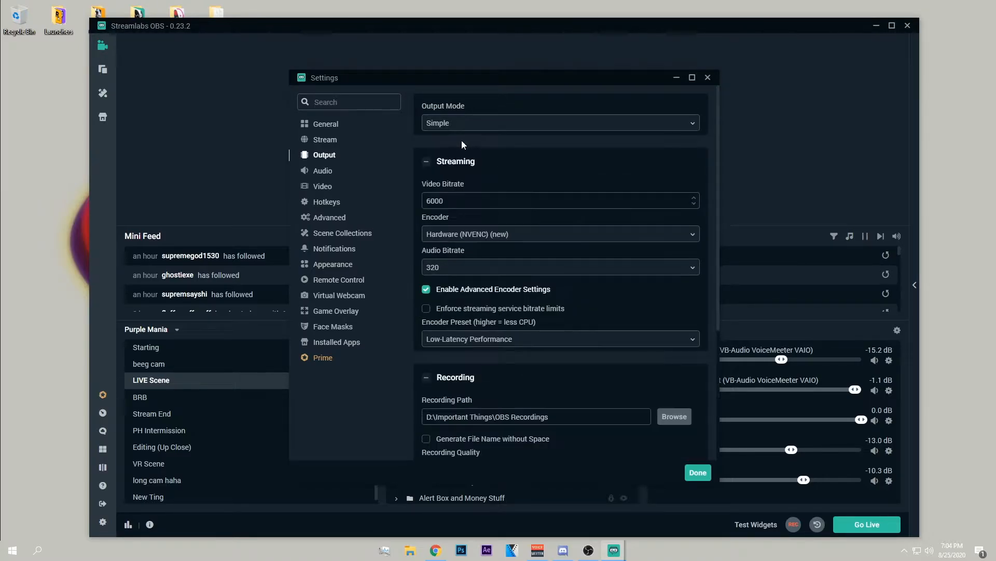
Set the streaming audio bitrate to 160 and the video bitrate to 8000.
click(474, 268)
click(468, 266)
click(496, 170)
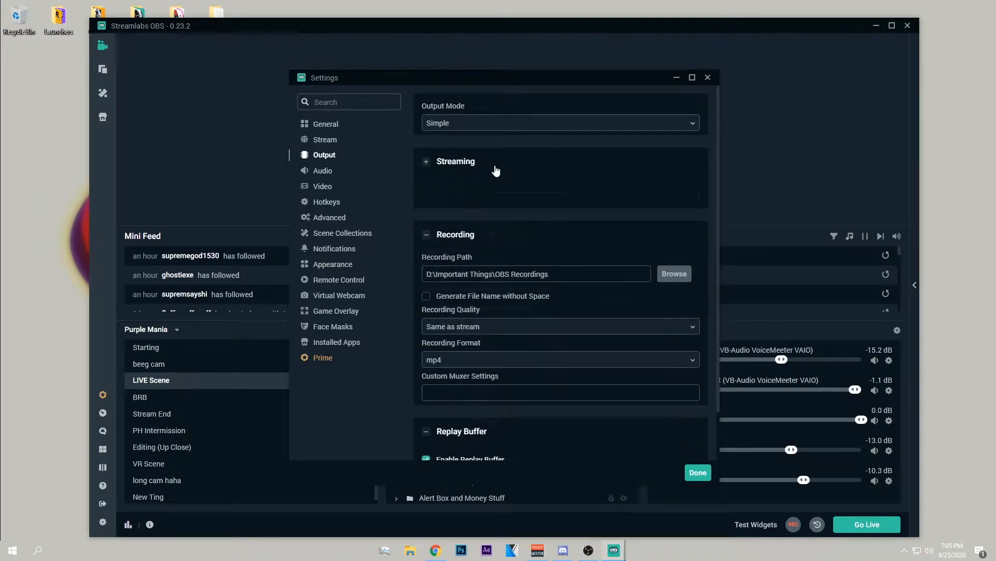
click(460, 162)
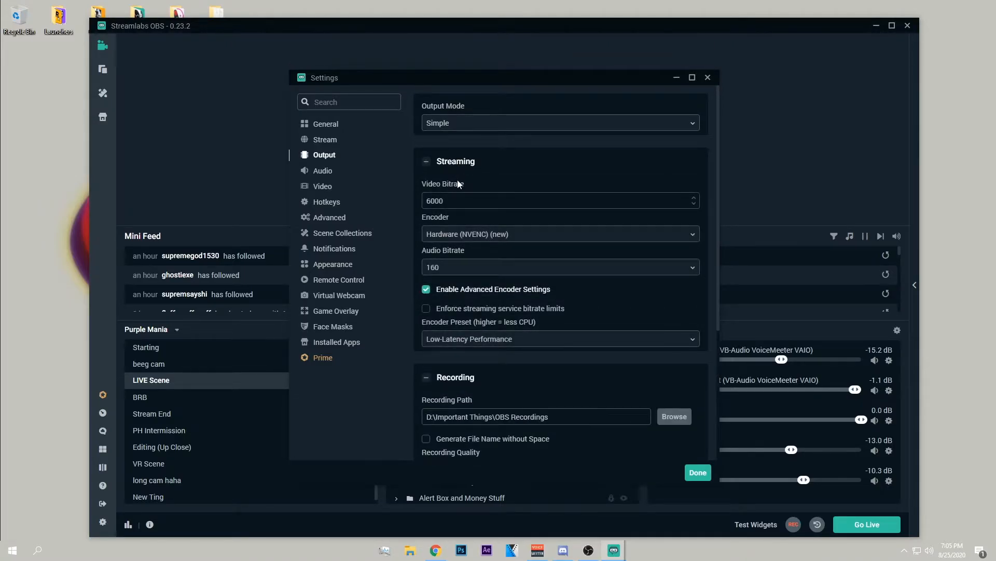
drag(449, 201, 425, 224)
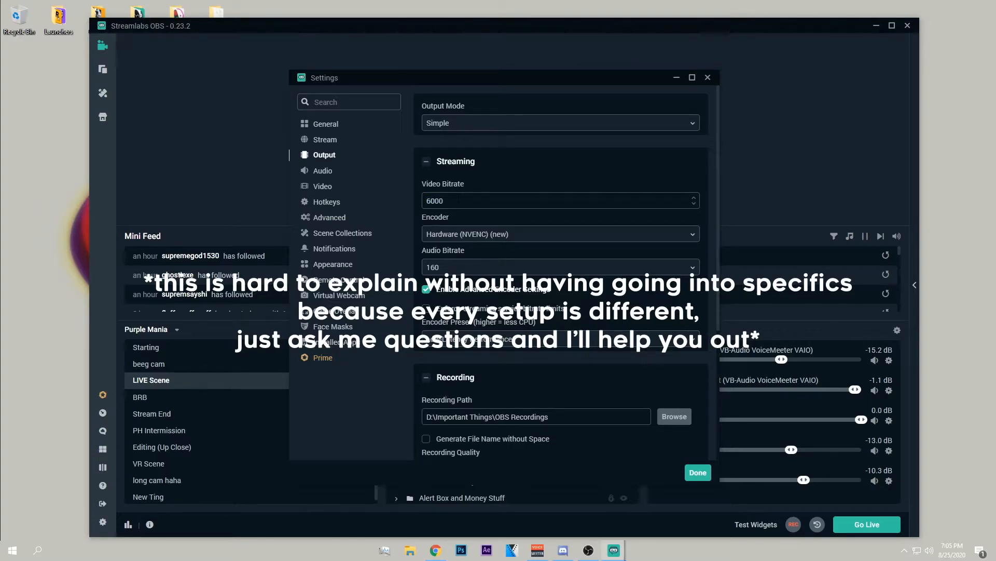
text(8000)
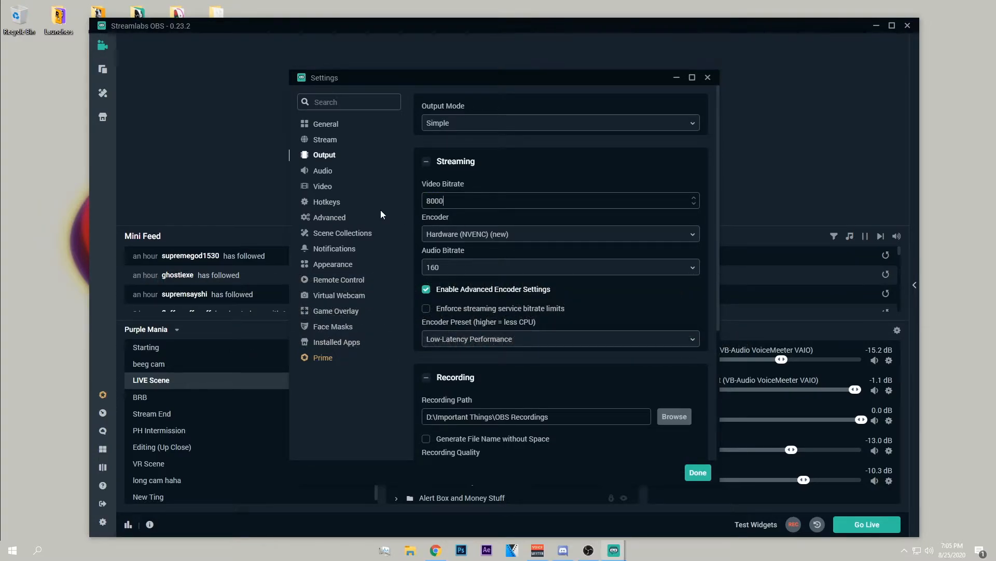
Choose the Hardware (NVENC) (new) streaming encoder with the Low-Latency Performance encoder preset.
click(461, 232)
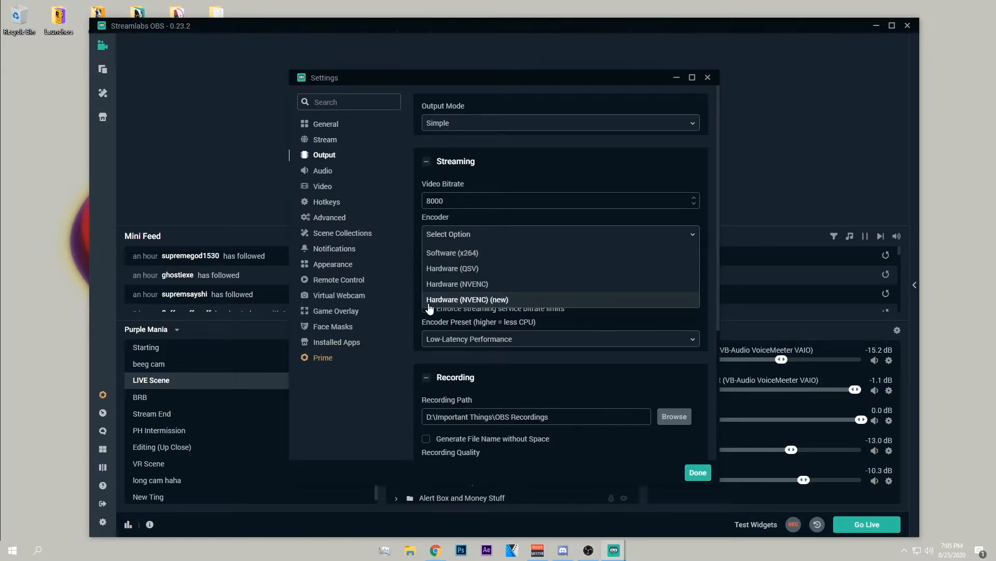
click(482, 300)
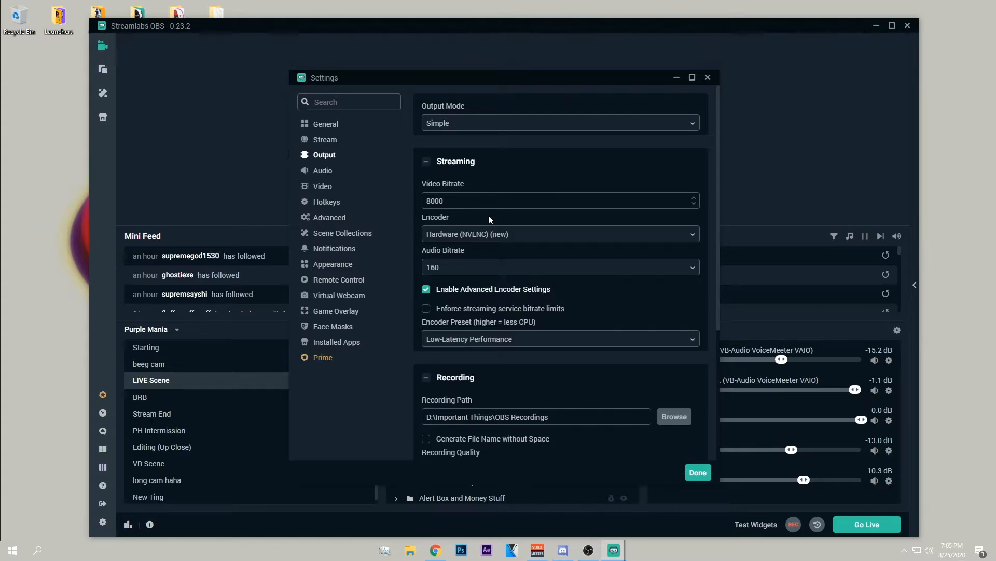
click(478, 234)
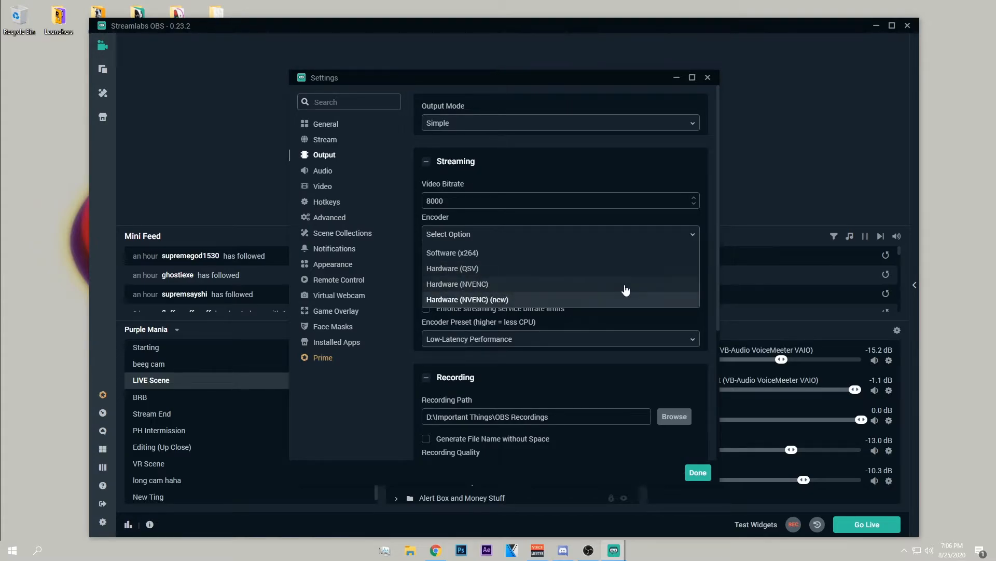
click(701, 225)
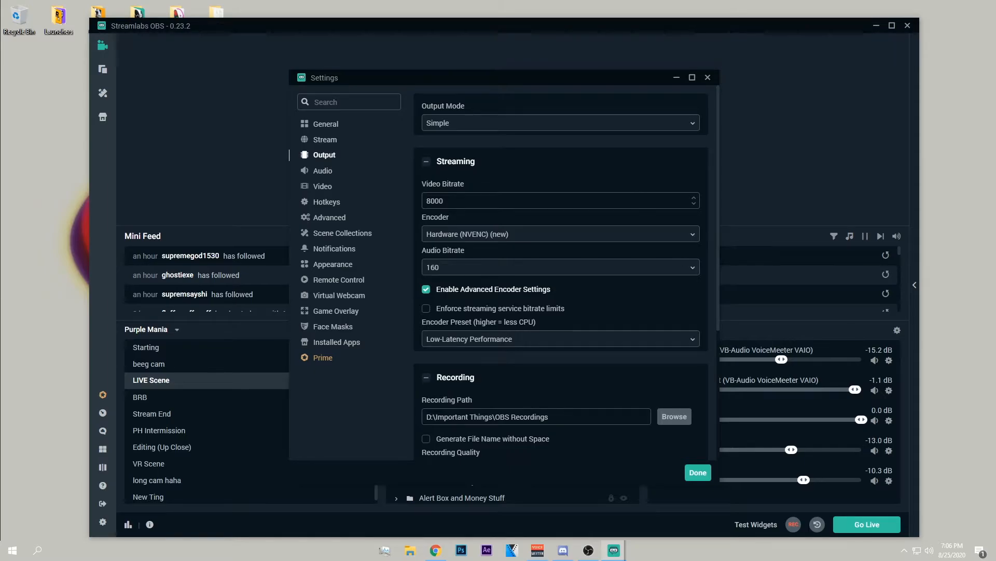
click(640, 234)
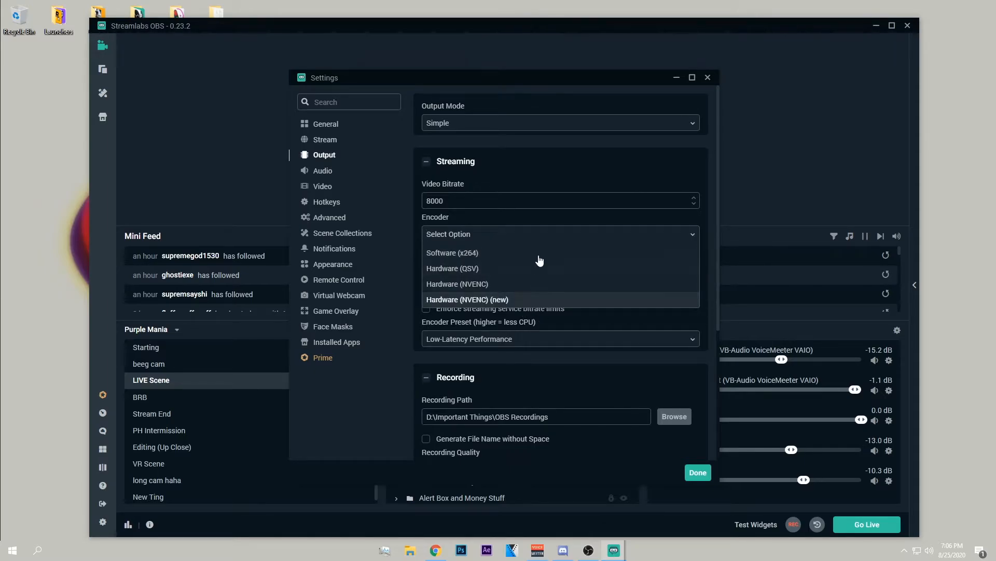
click(523, 304)
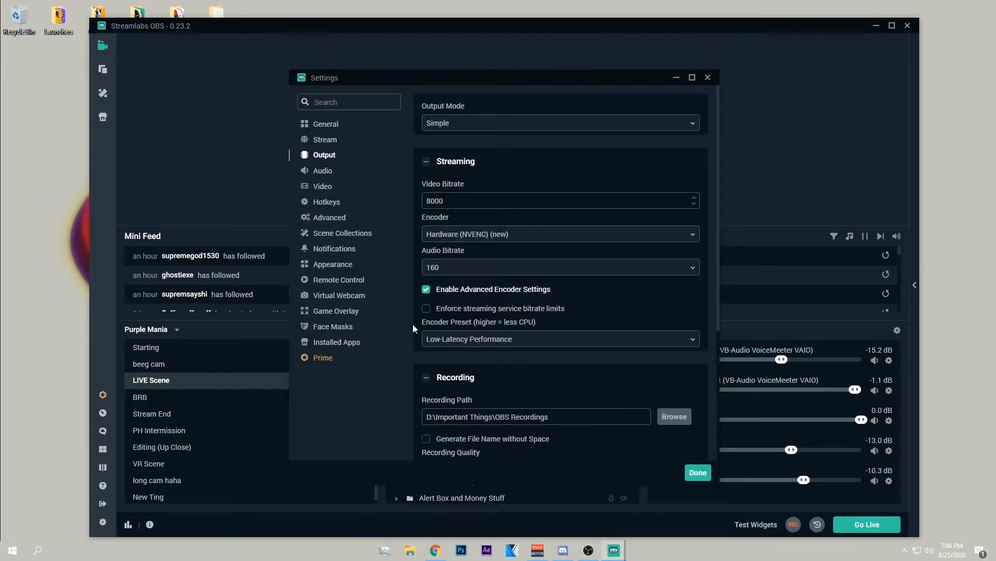
click(465, 345)
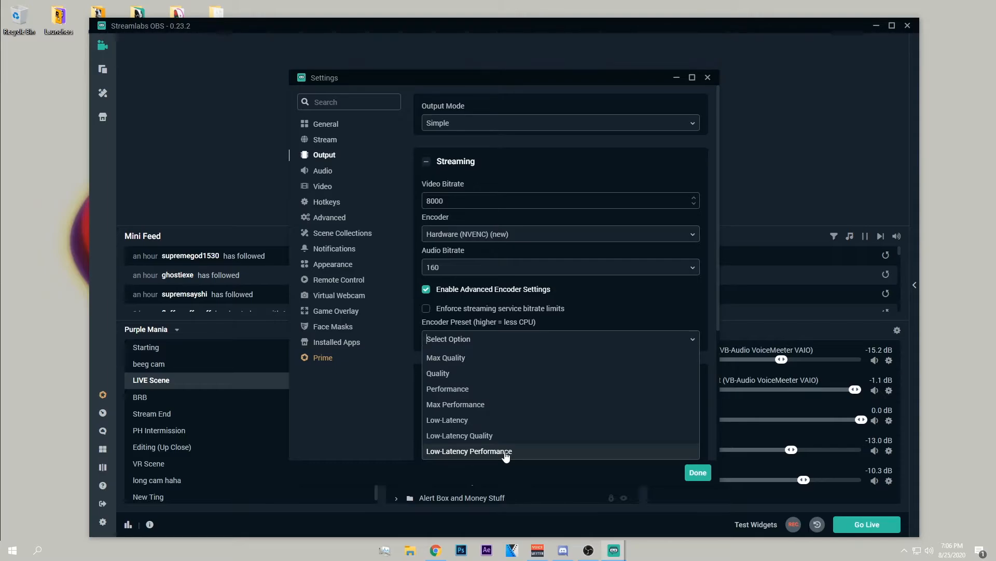
click(506, 451)
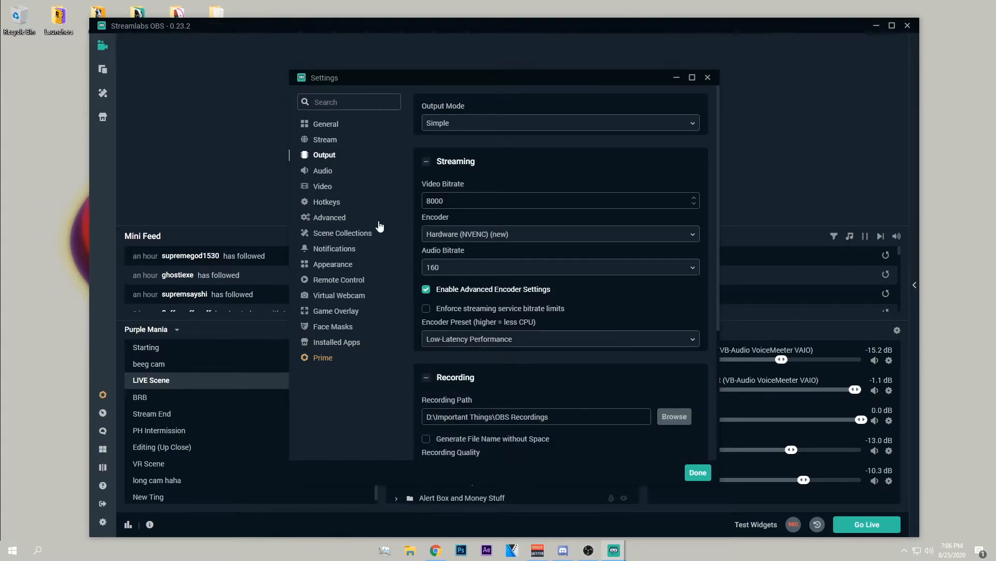
Set the recording quality to Same as stream in the Output settings.
scroll(449, 358, down, 3)
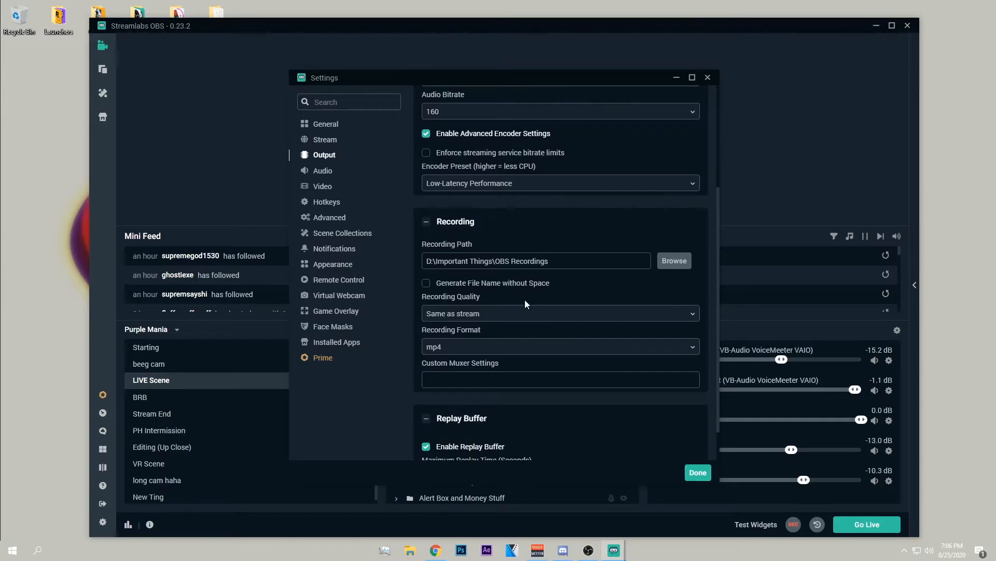
click(494, 316)
click(482, 332)
scroll(545, 234, up, 3)
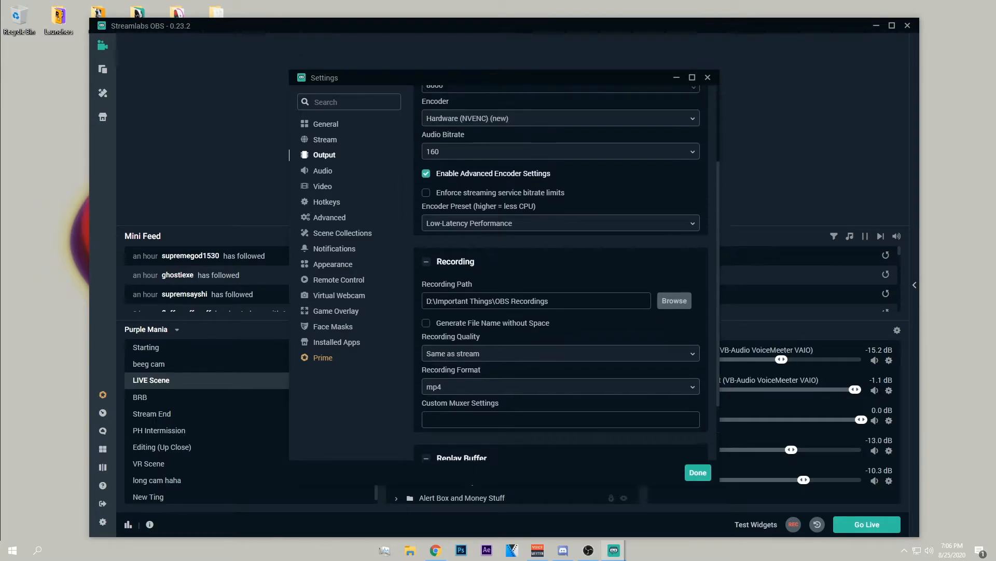
Review the base canvas resolution options in the Video settings and choose the Lanczos (Sharpened scaling, 32 samples) downscale filter.
click(325, 189)
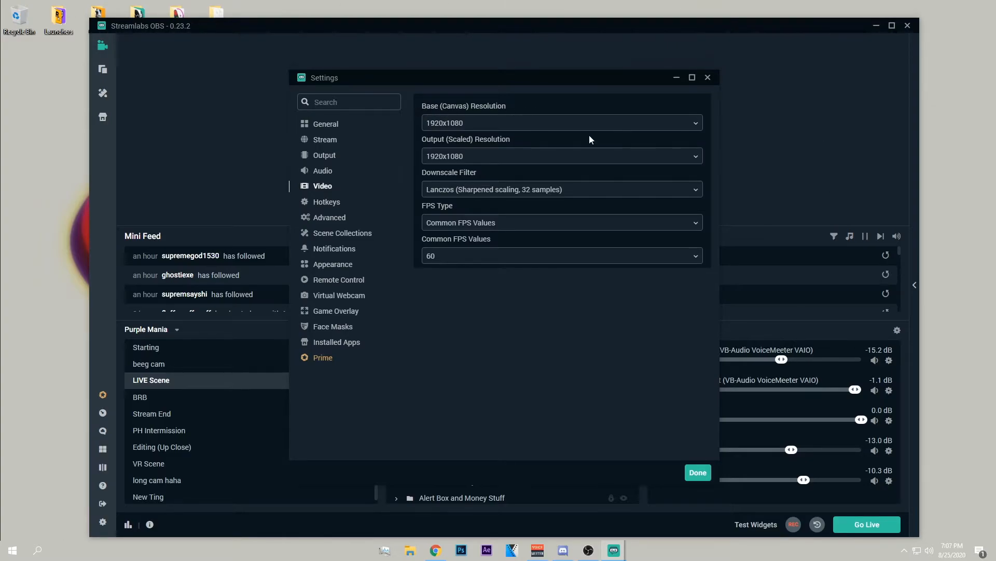
click(480, 123)
click(532, 384)
click(474, 124)
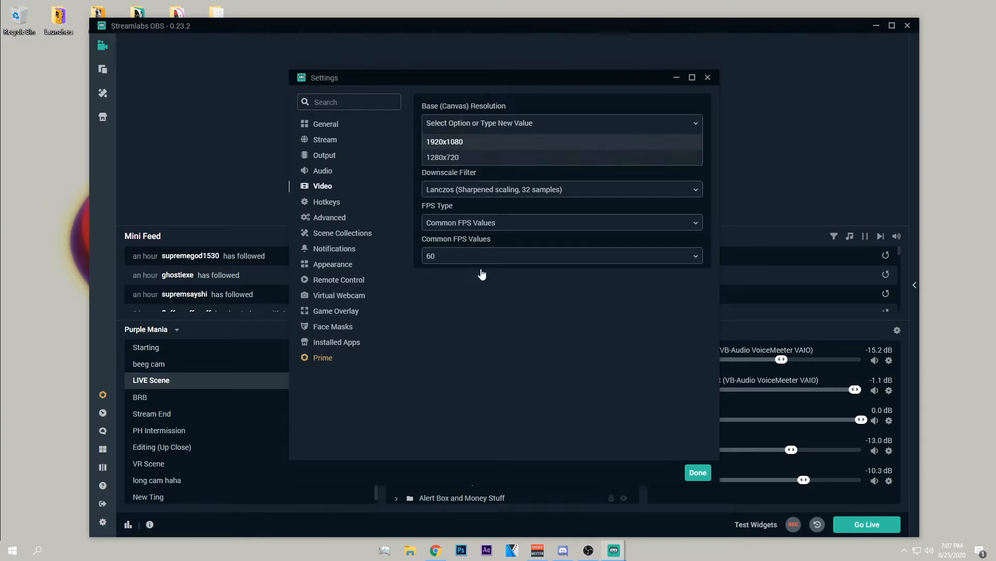
click(552, 388)
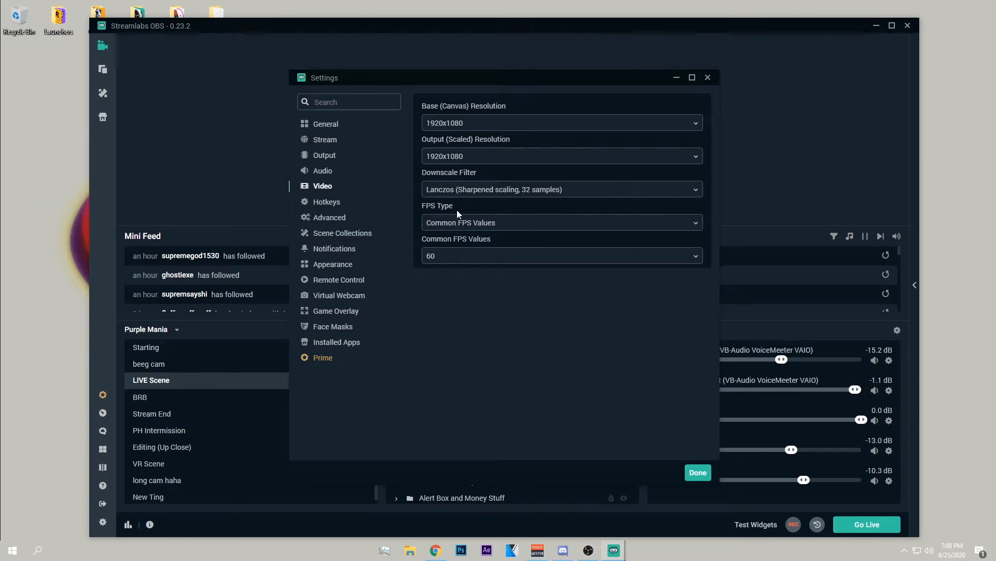
click(440, 195)
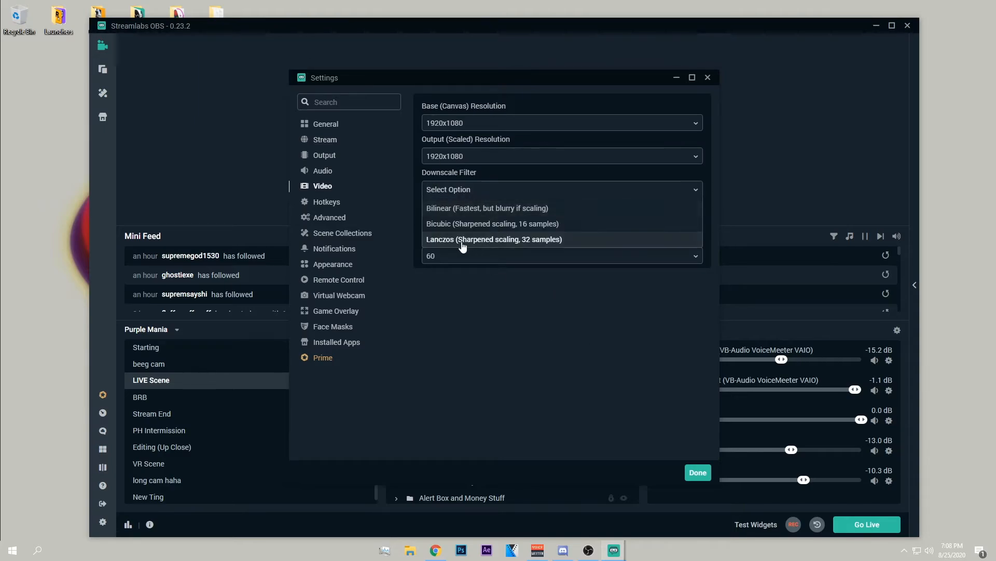
click(524, 248)
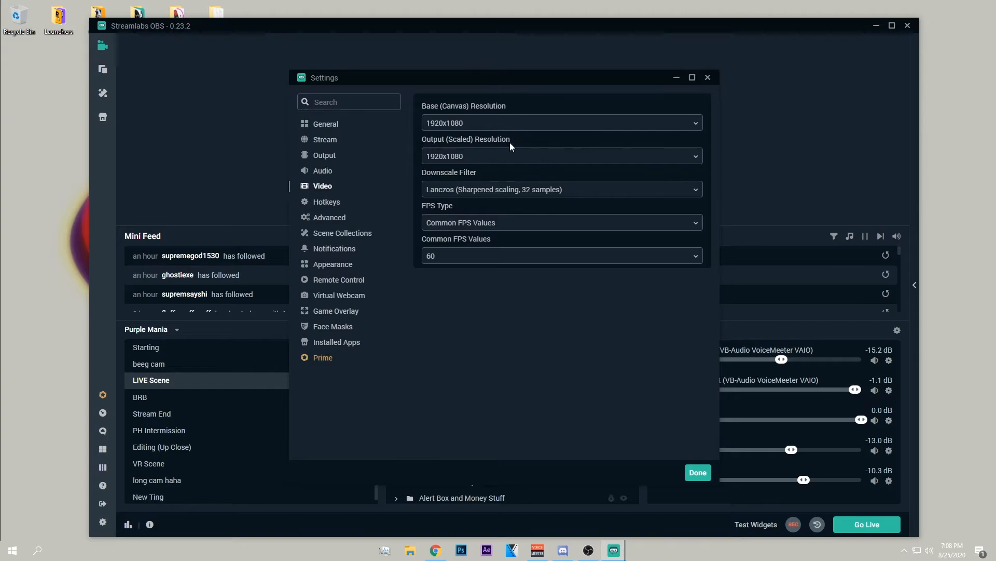
Disable performance mode to bring back the scene preview, moving the Settings window aside and back into view.
drag(521, 79, 757, 102)
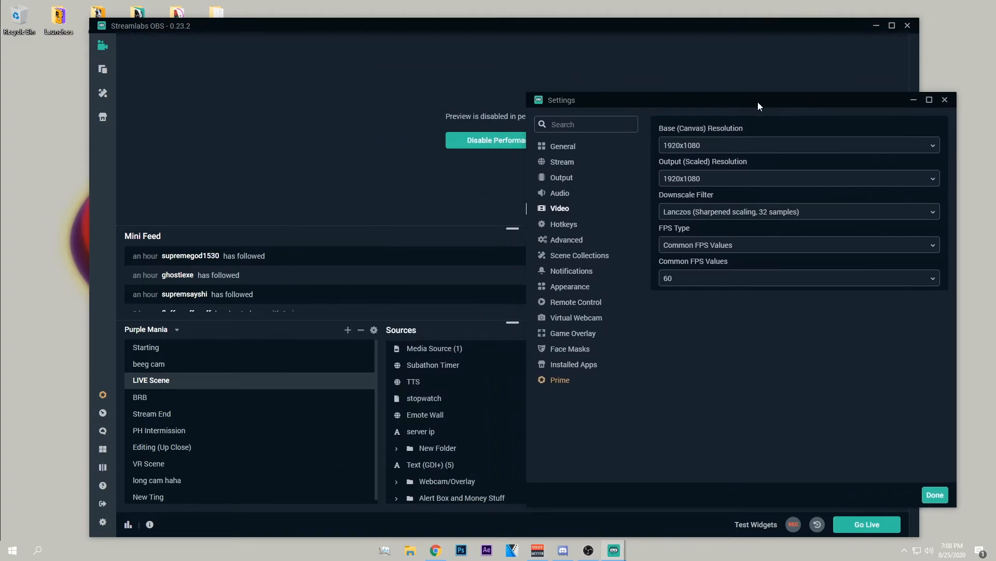
click(486, 140)
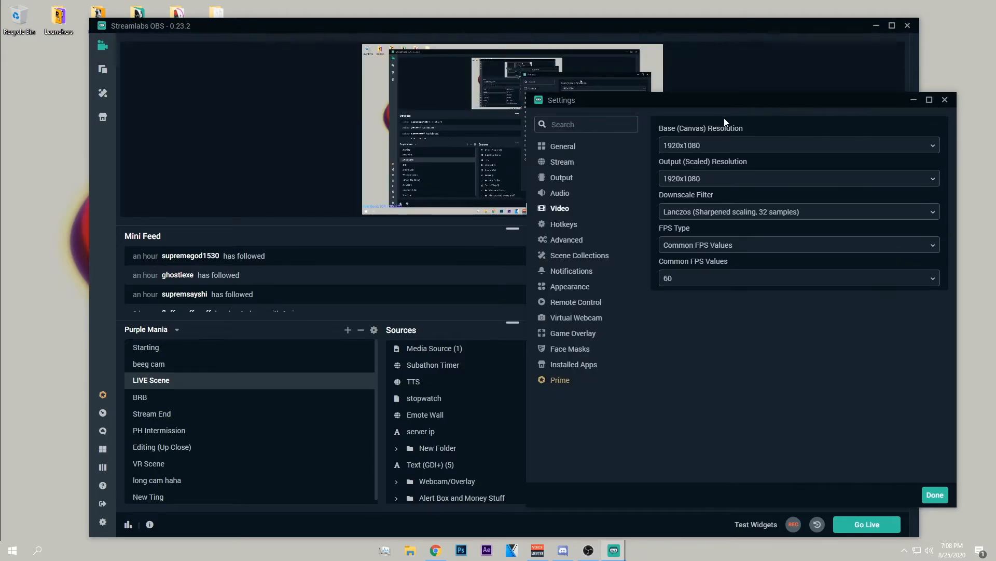
drag(711, 104, 995, 98)
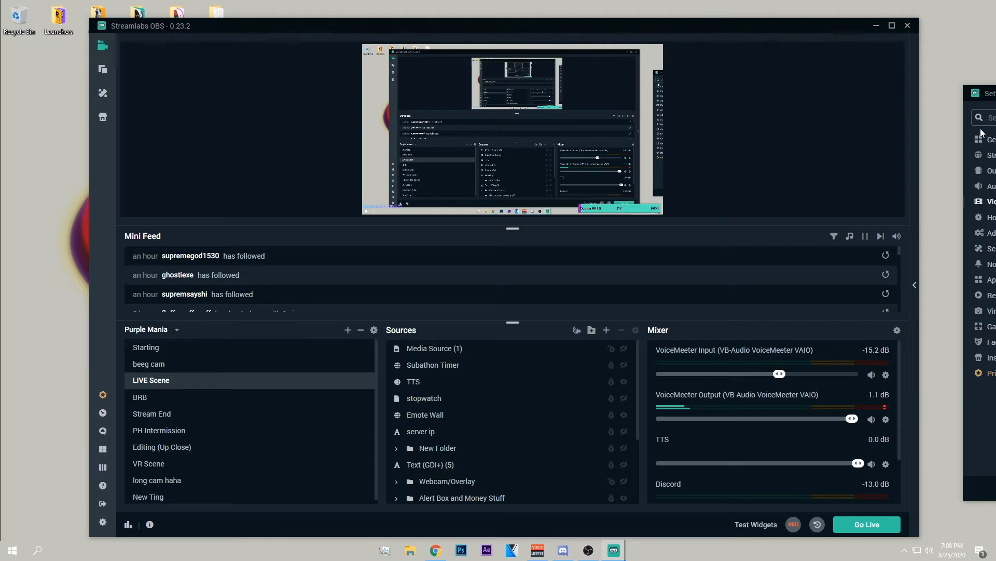
drag(980, 94, 385, 109)
drag(459, 108, 606, 104)
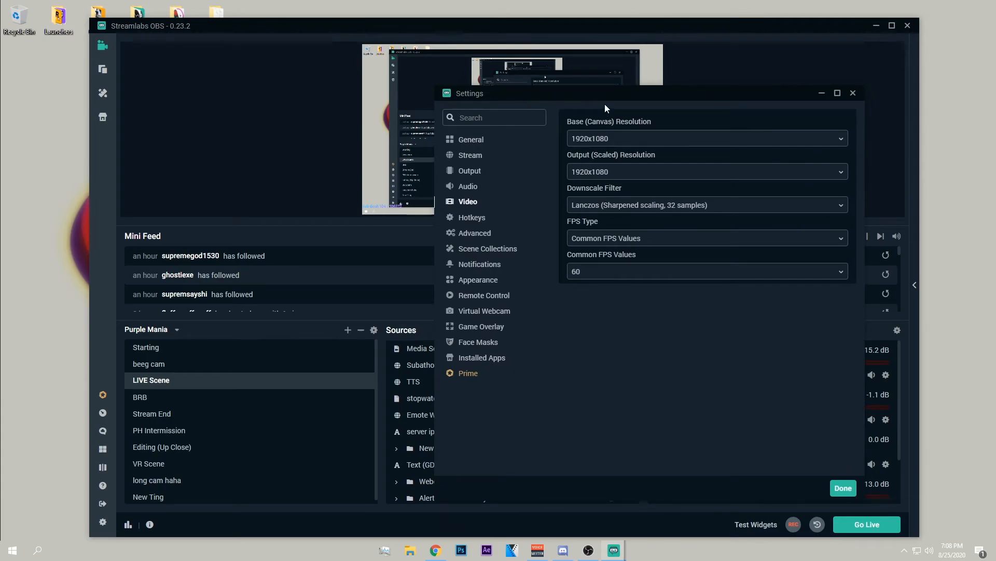
Try the 852x480 output (scaled) resolution, return it to 1920x1080, and close the Settings window.
click(602, 173)
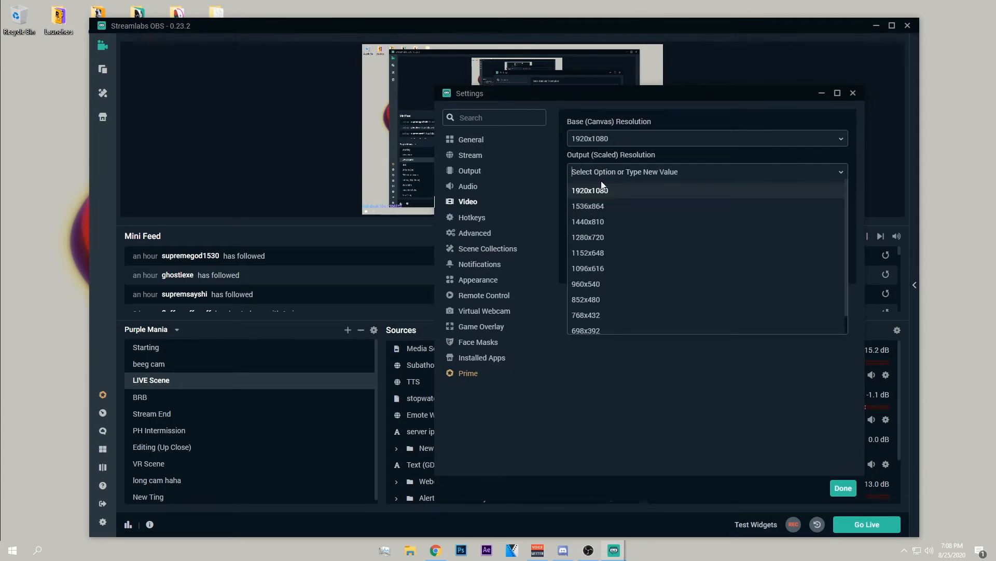
click(604, 300)
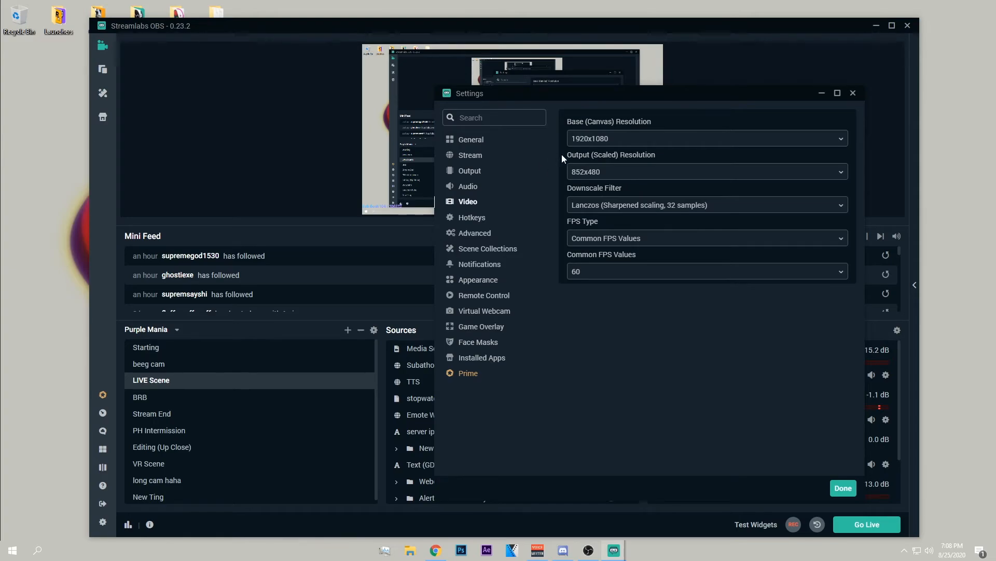
click(601, 174)
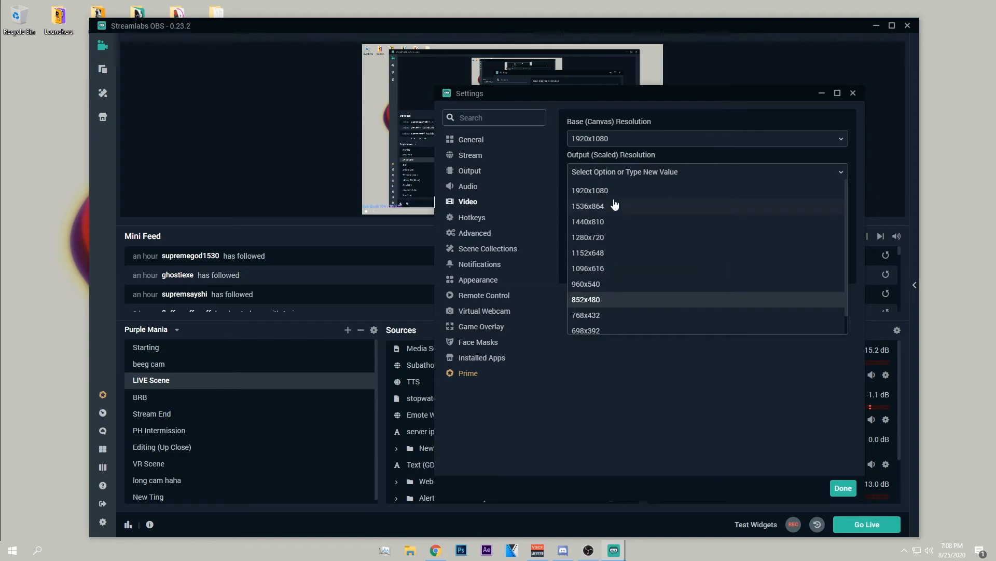
click(614, 191)
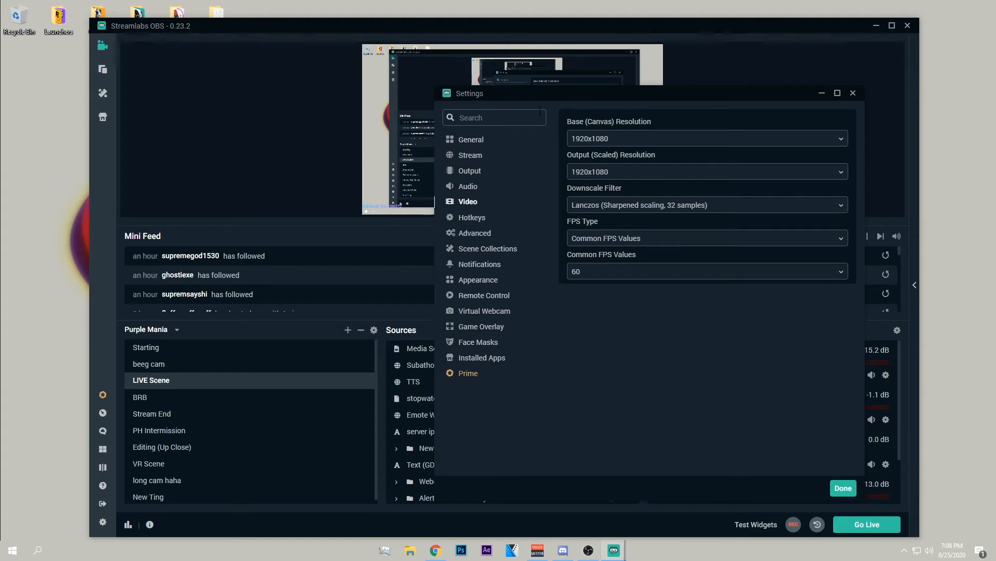
click(853, 95)
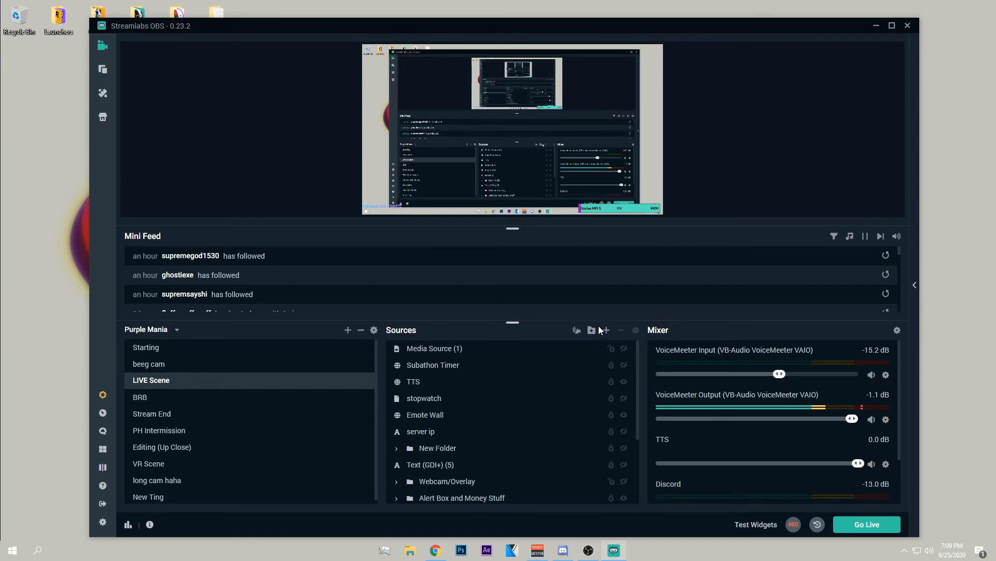
Look through the audio sources in the mixer and minimize the main window to show the desktop.
scroll(521, 415, down, 3)
scroll(531, 406, up, 3)
scroll(727, 441, down, 2)
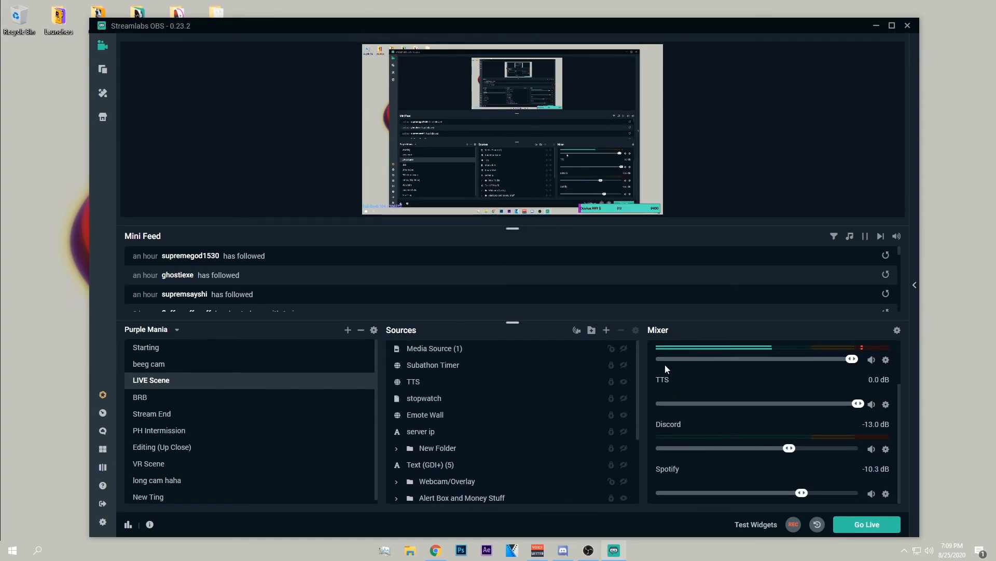
scroll(789, 450, up, 2)
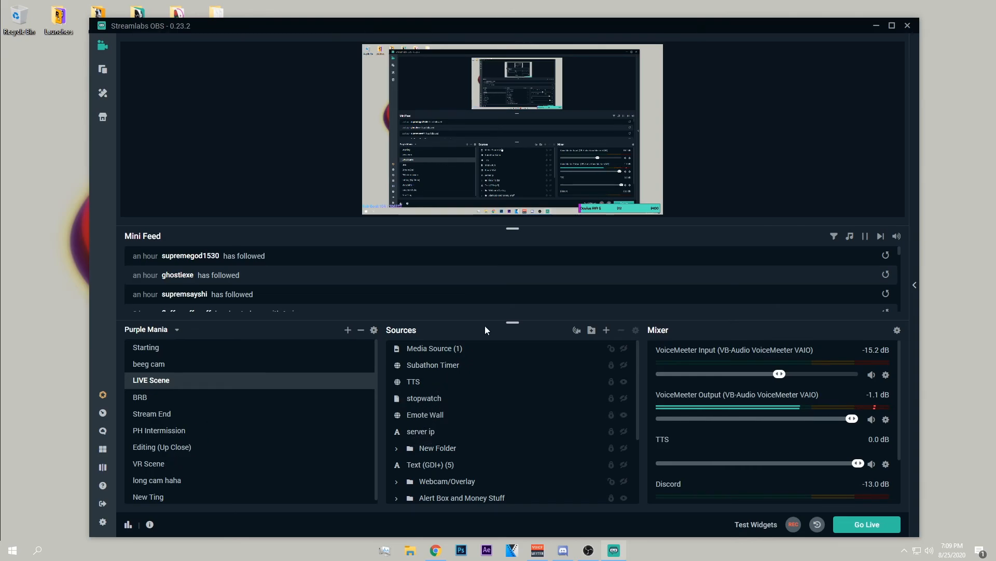
click(876, 25)
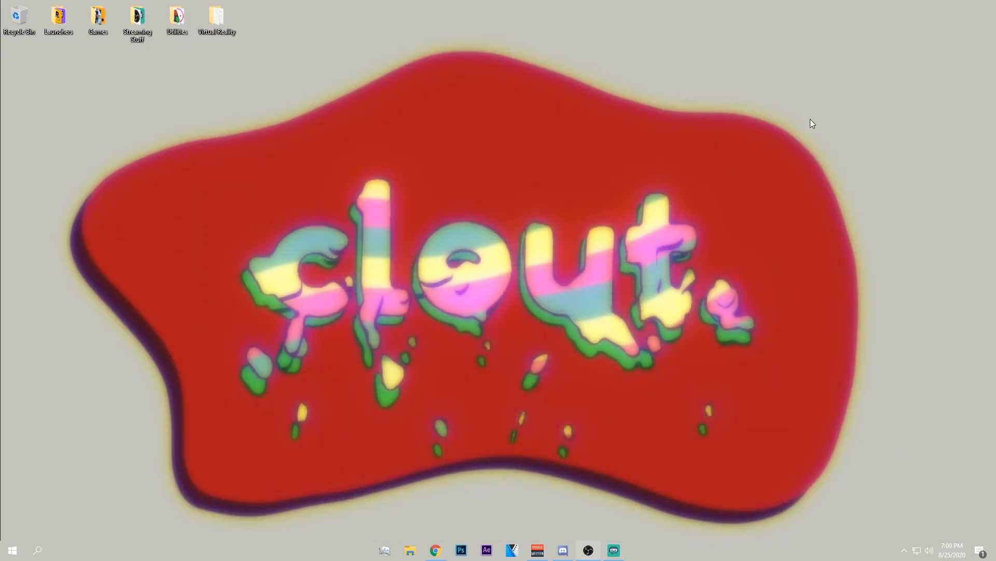